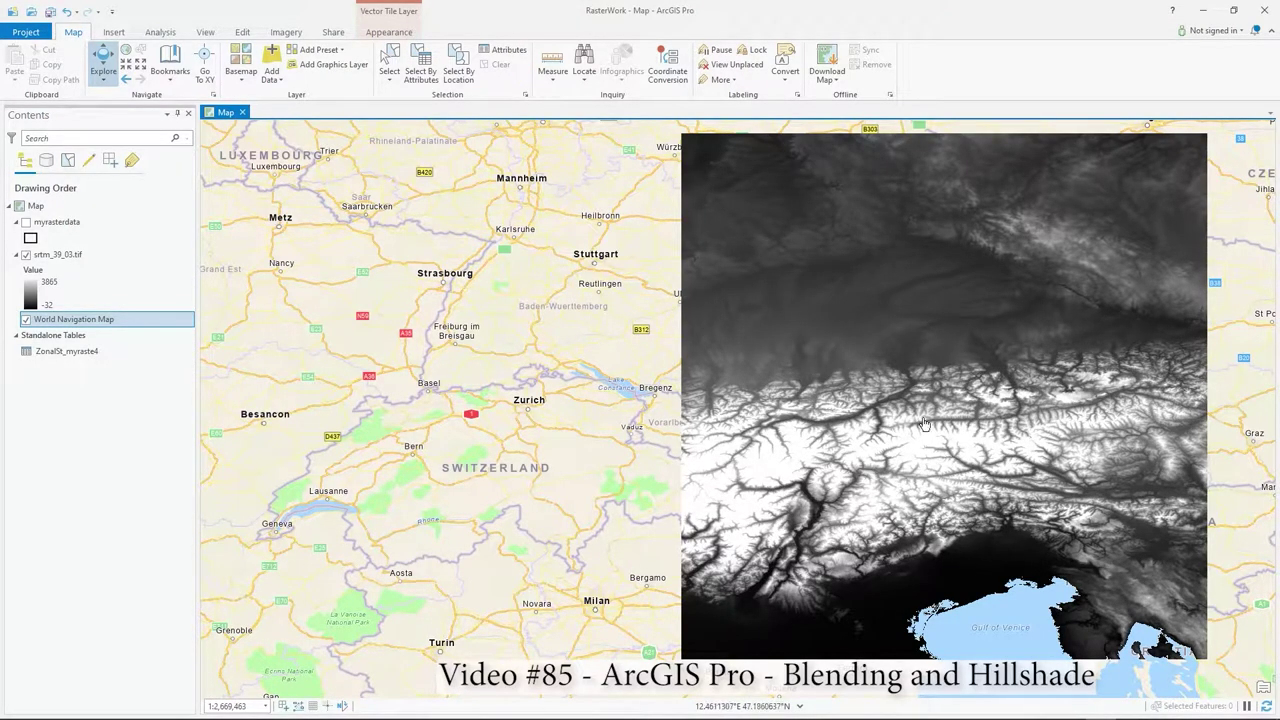
- Select the srtm_39_03.tif elevation layer in Contents
mouse_move(911, 427)
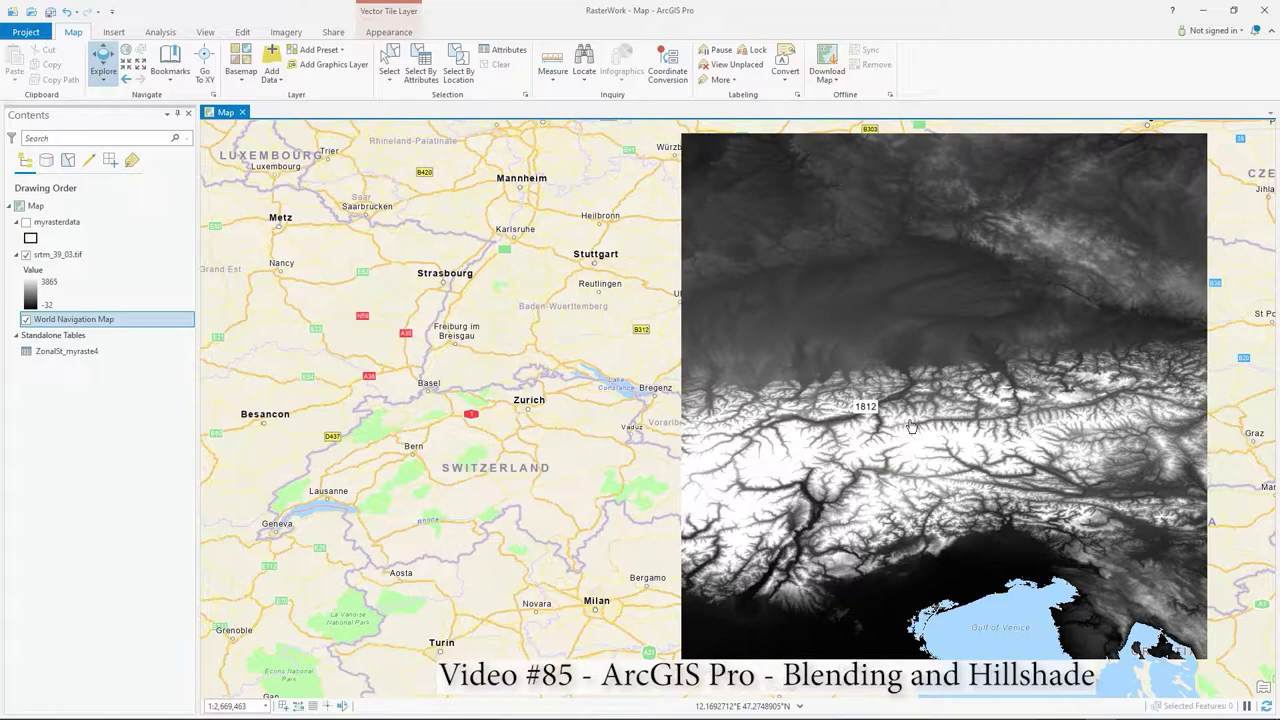
drag(911, 427, 881, 428)
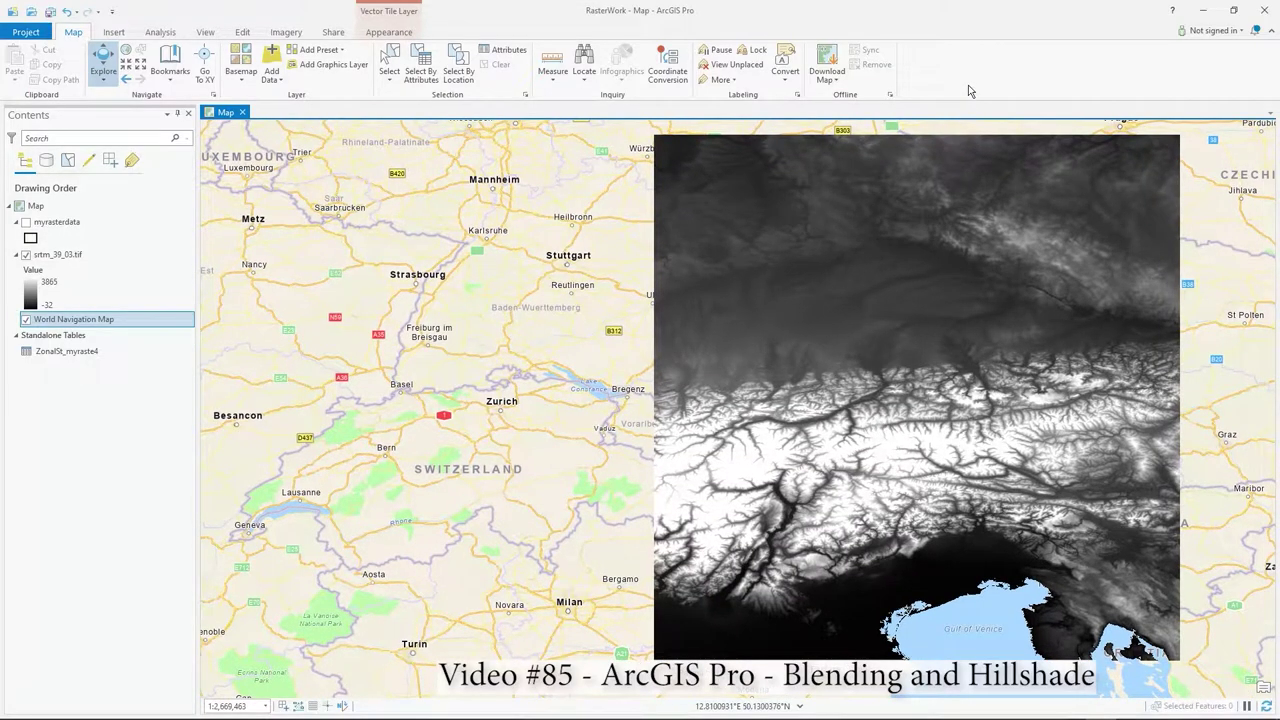
mouse_move(945, 189)
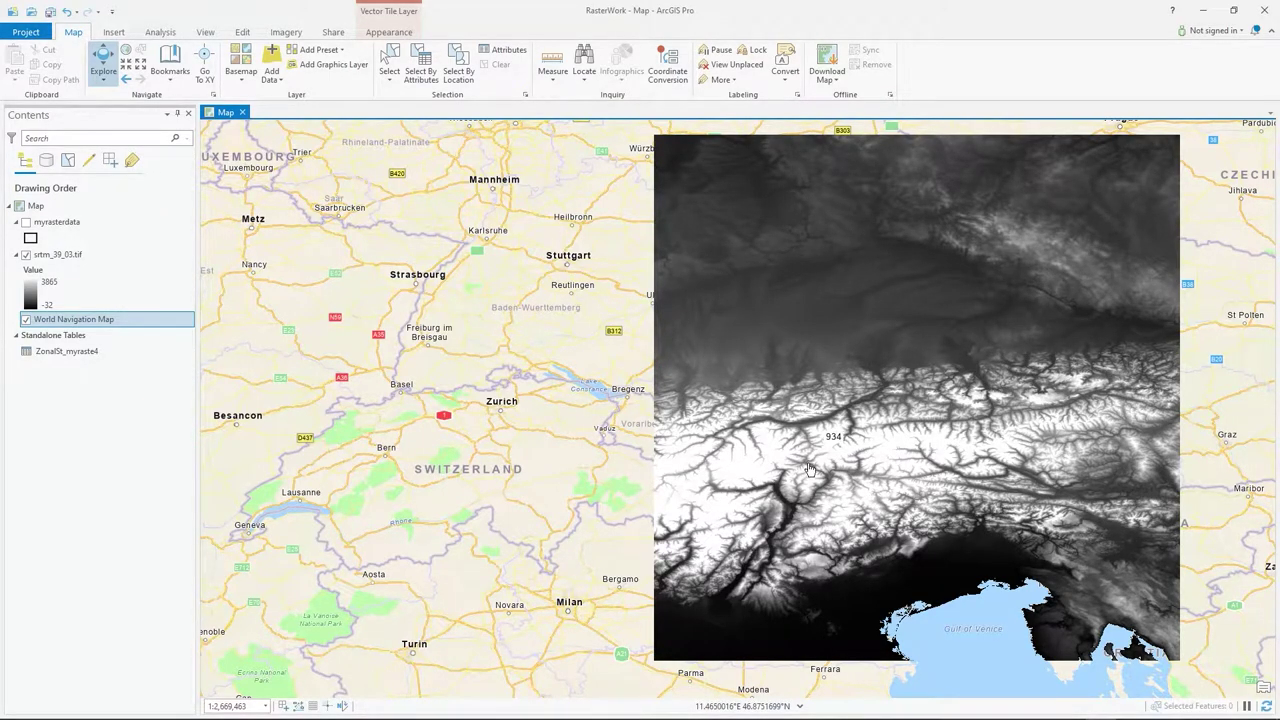
drag(810, 470, 783, 466)
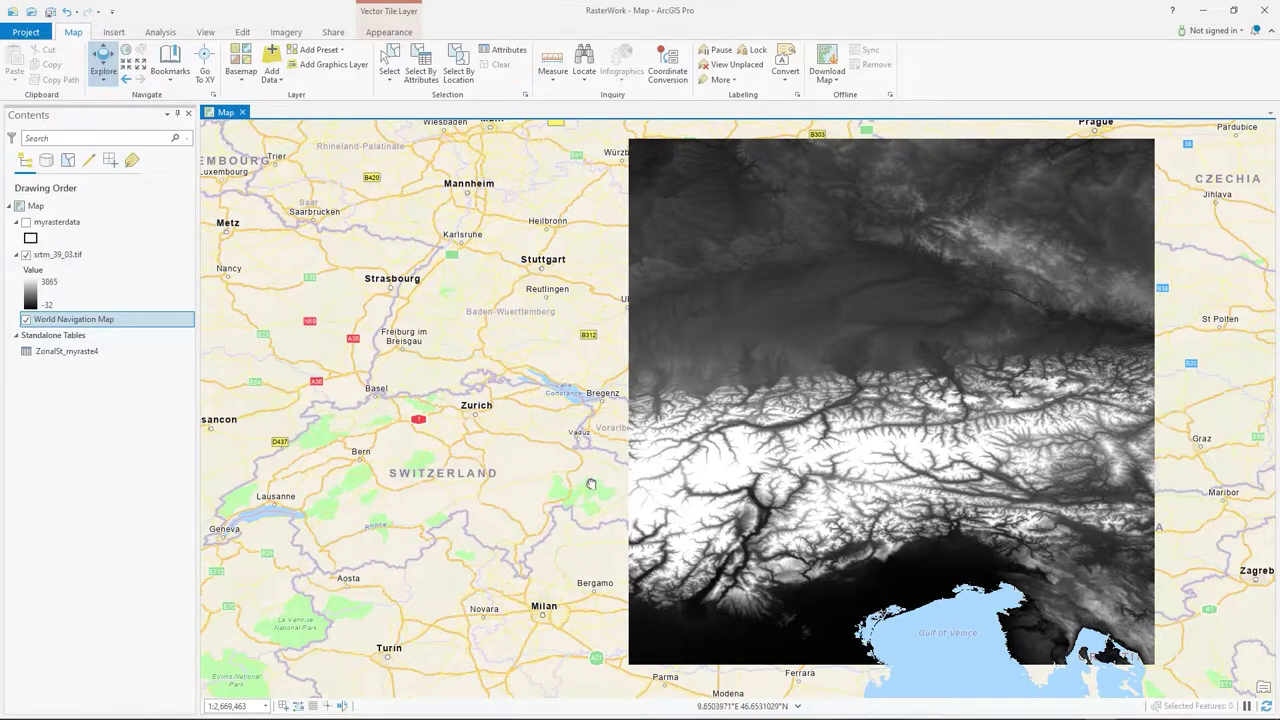
drag(590, 496, 590, 489)
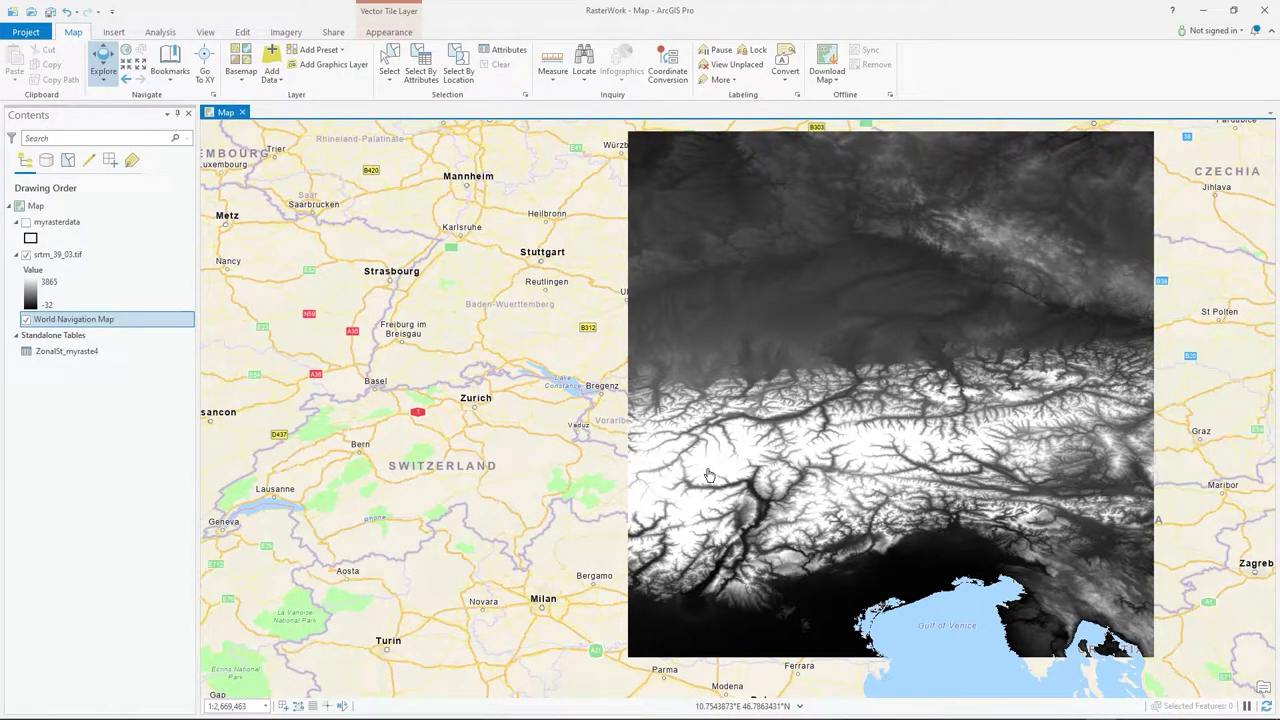
click(74, 256)
right_click(74, 258)
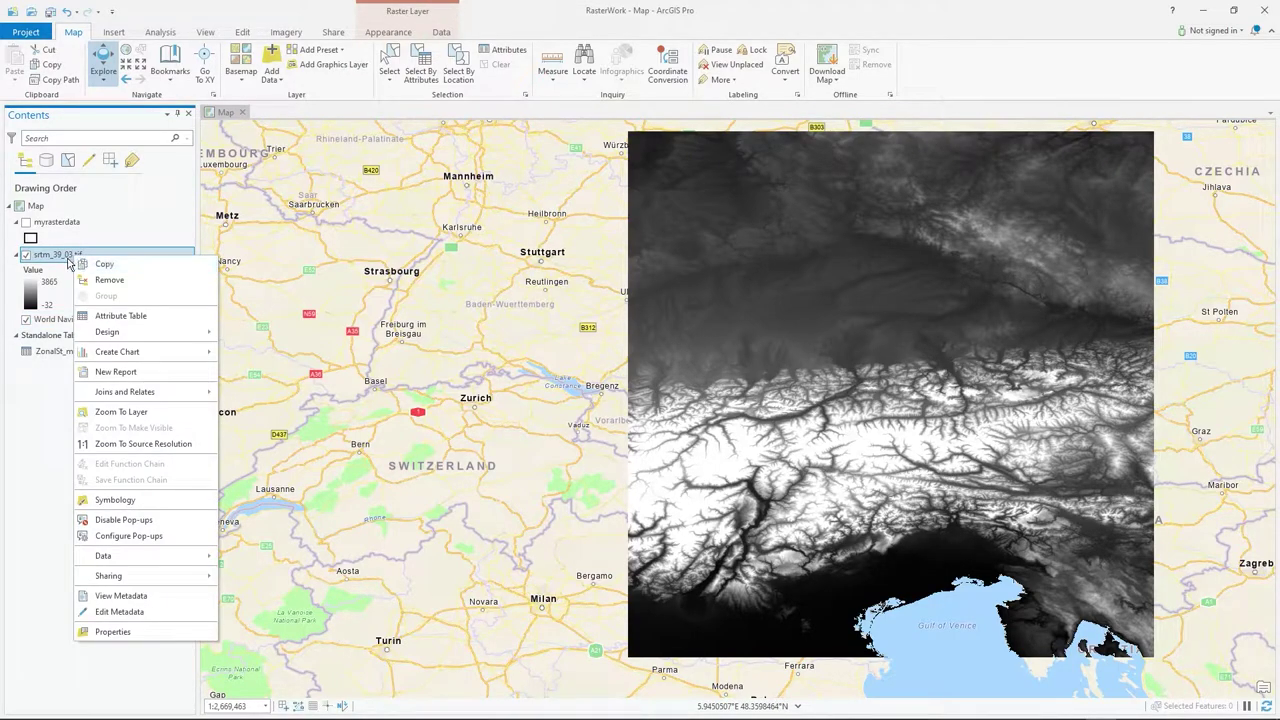
key(Escape)
key(F2)
- Open the Raster Functions gallery from Imagery and expand its Surface category
click(286, 33)
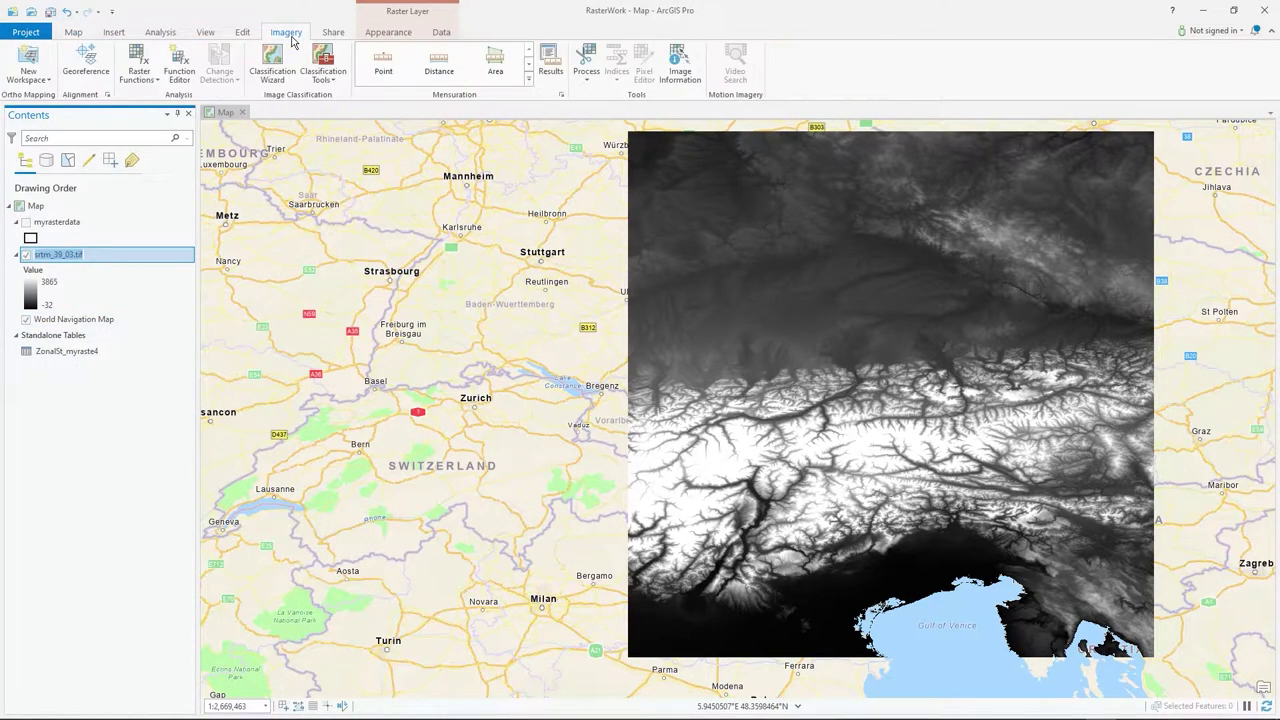
click(139, 72)
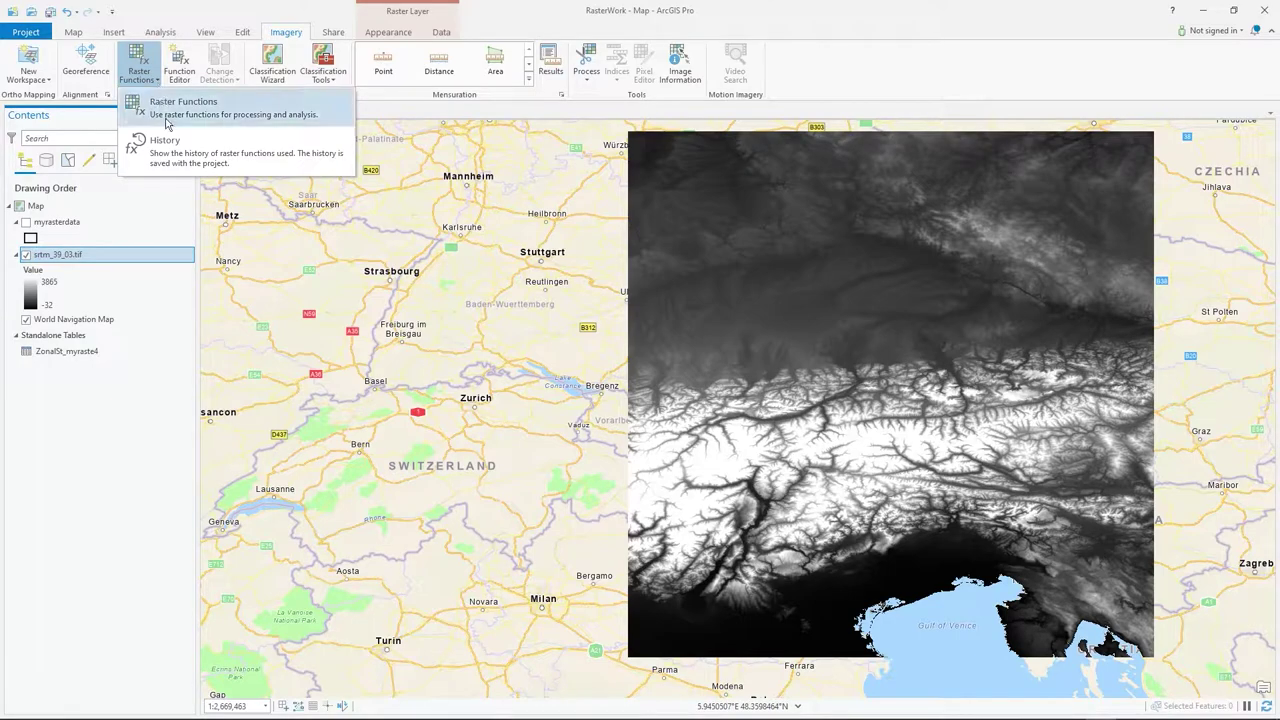
click(183, 104)
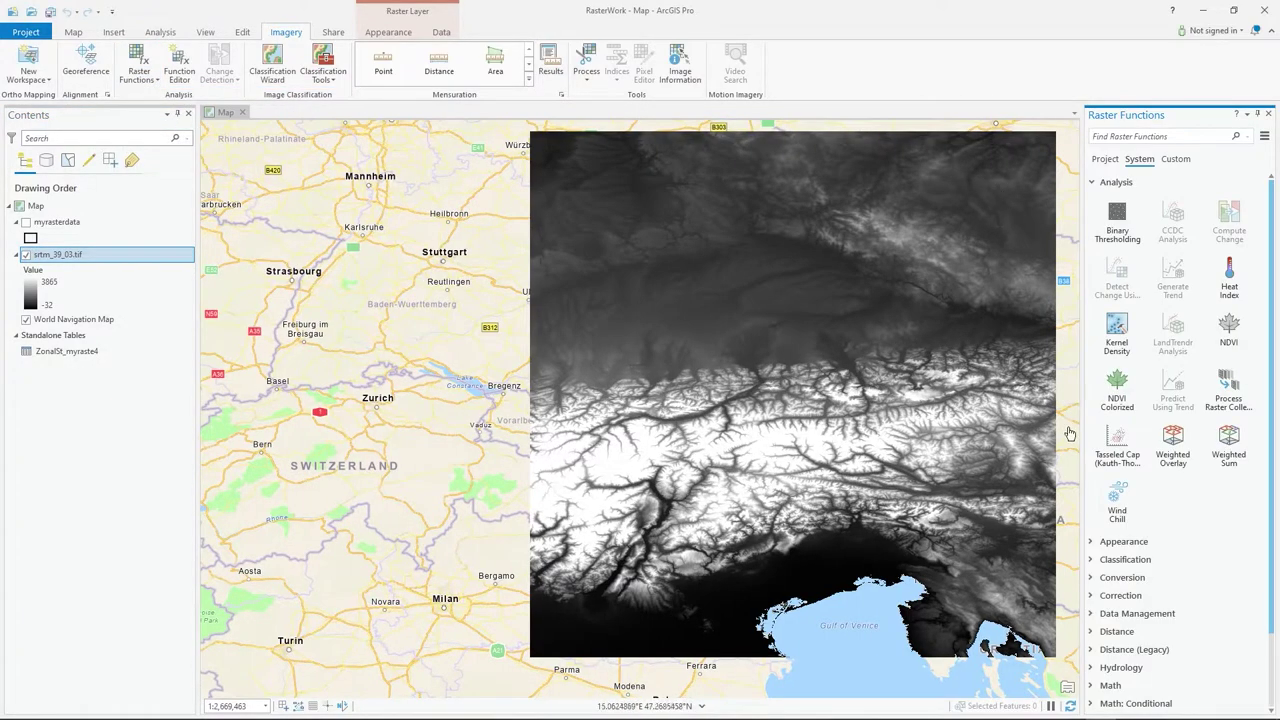
scroll(1148, 551, down, 2)
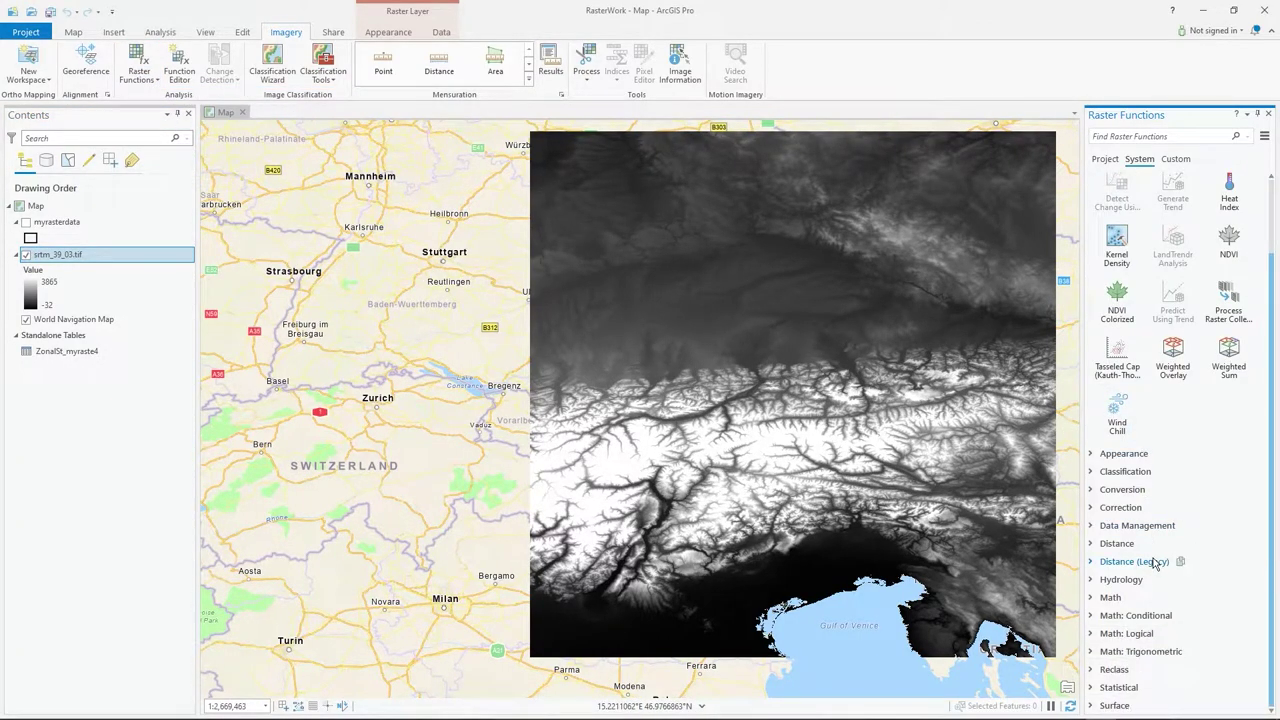
click(1091, 706)
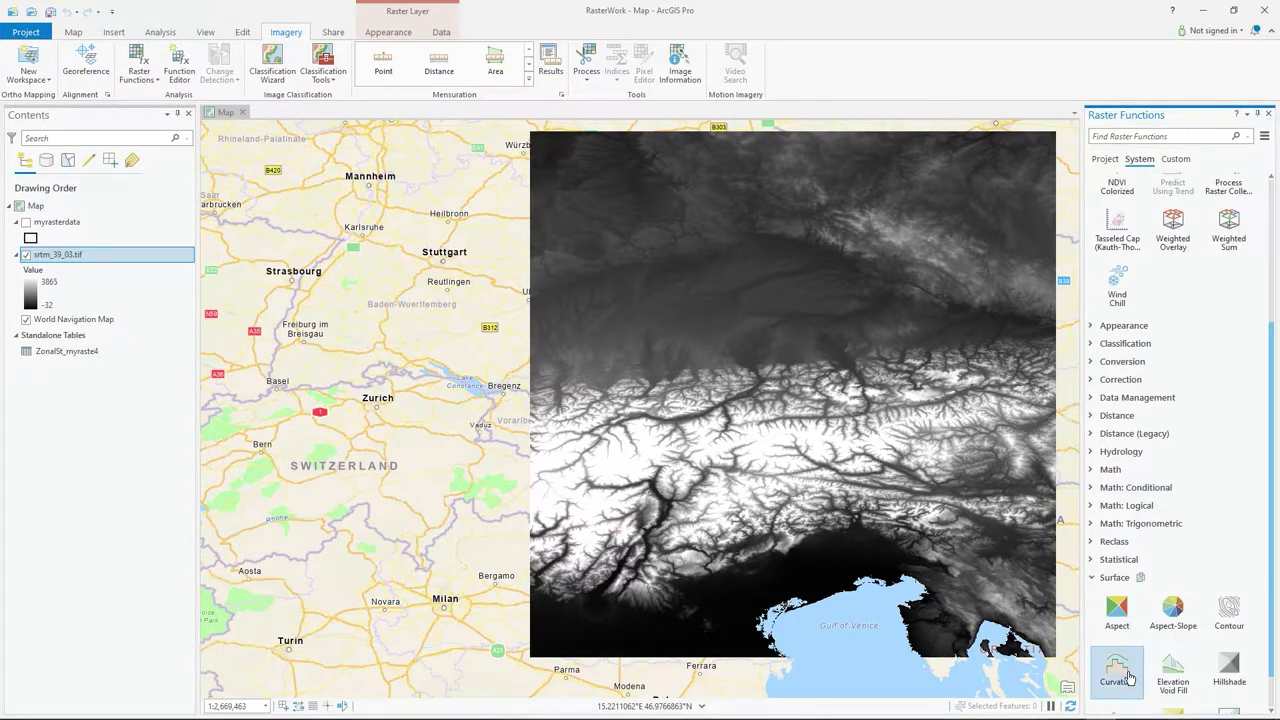
scroll(1184, 668, down, 1)
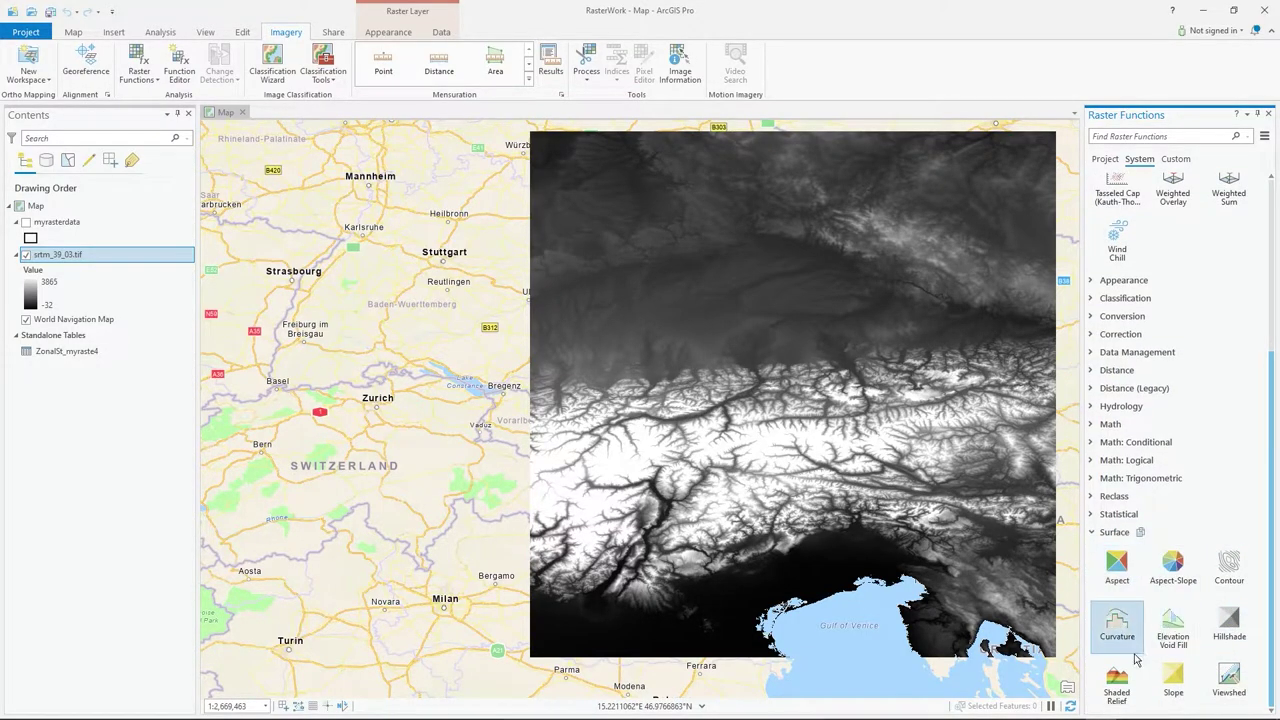
- Create a Traditional Hillshade of srtm_39_03.tif as a new layer, with Adjusted scaling and Z Factor 2
click(1227, 632)
click(1242, 200)
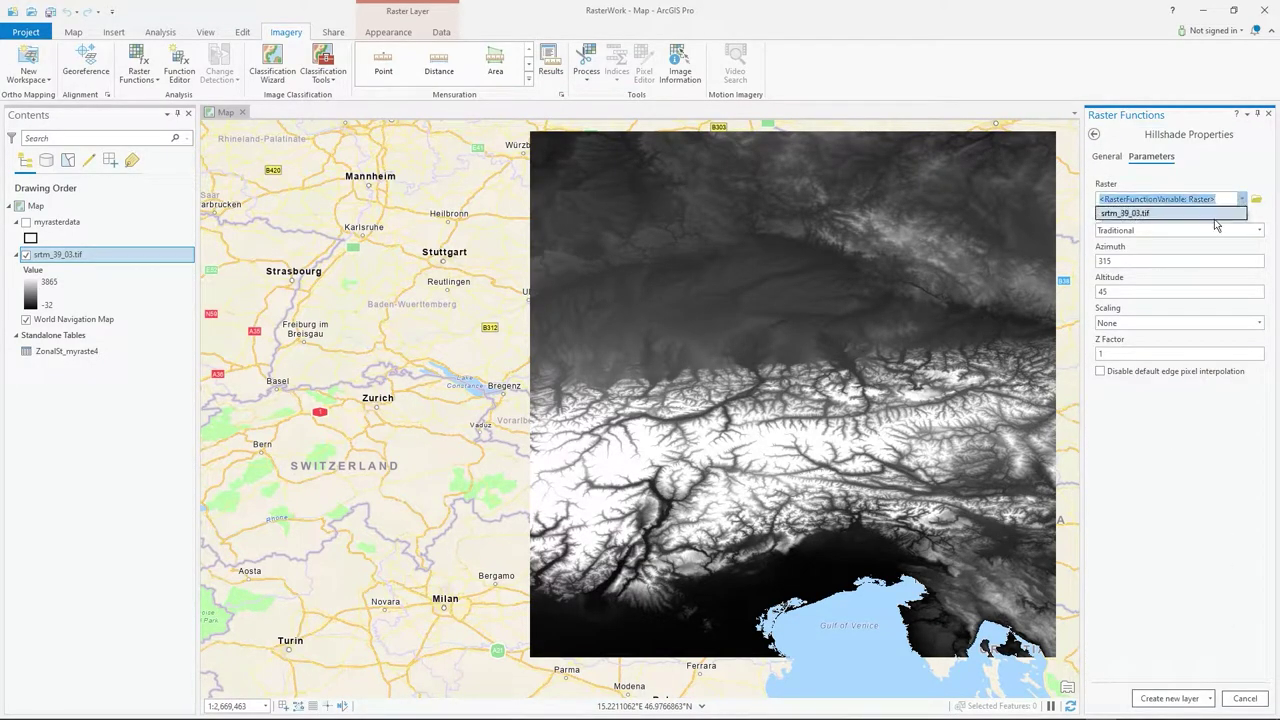
click(1173, 214)
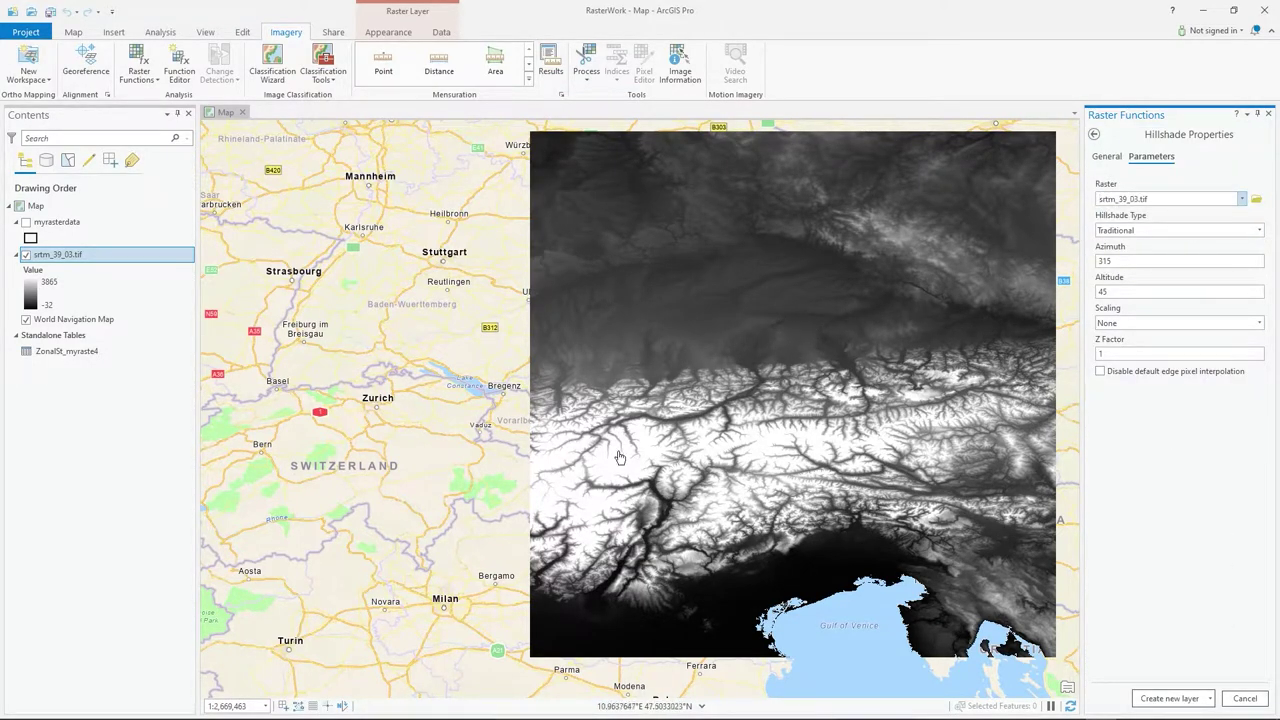
click(1160, 232)
click(1160, 234)
click(1147, 324)
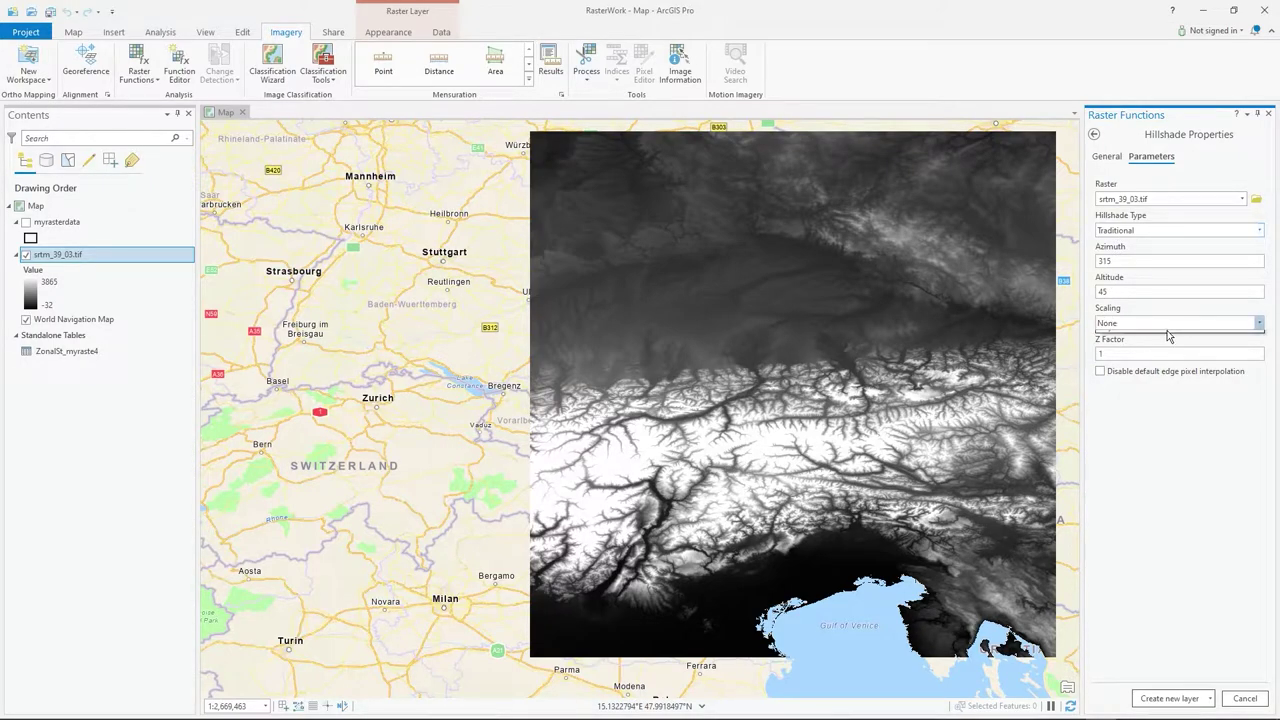
click(1165, 352)
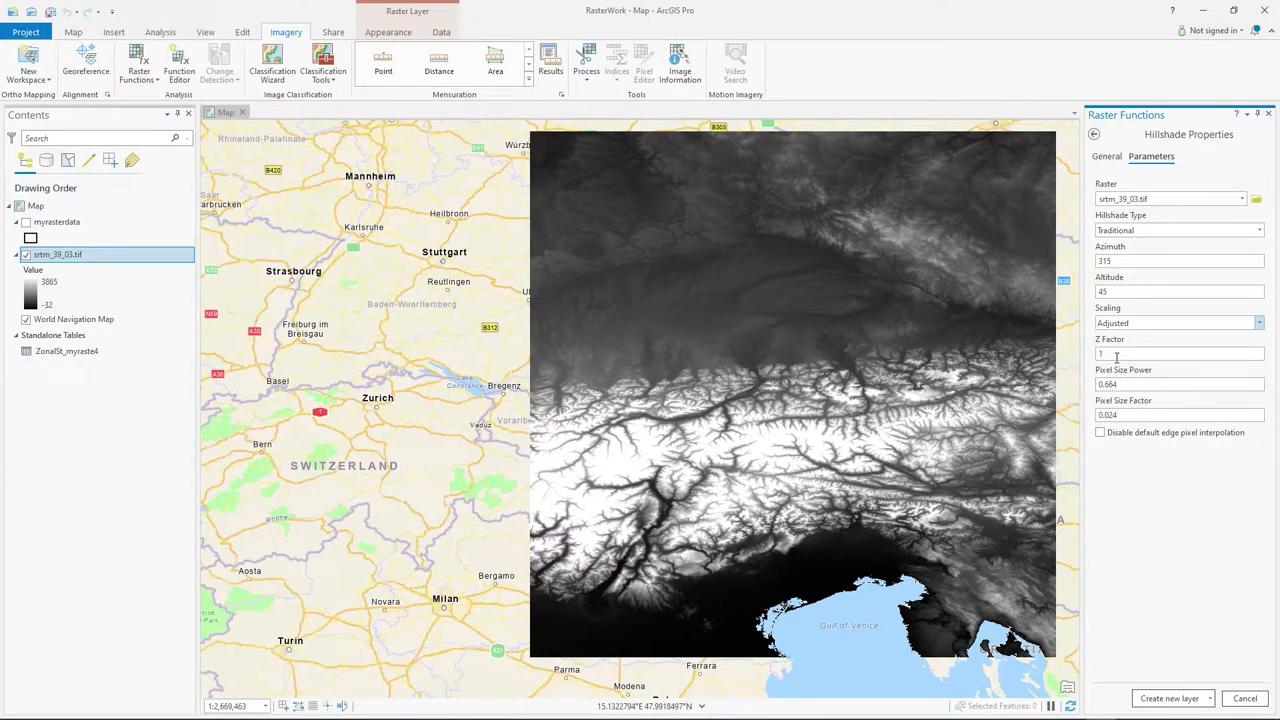
double_click(1116, 355)
mouse_move(1043, 492)
click(1152, 699)
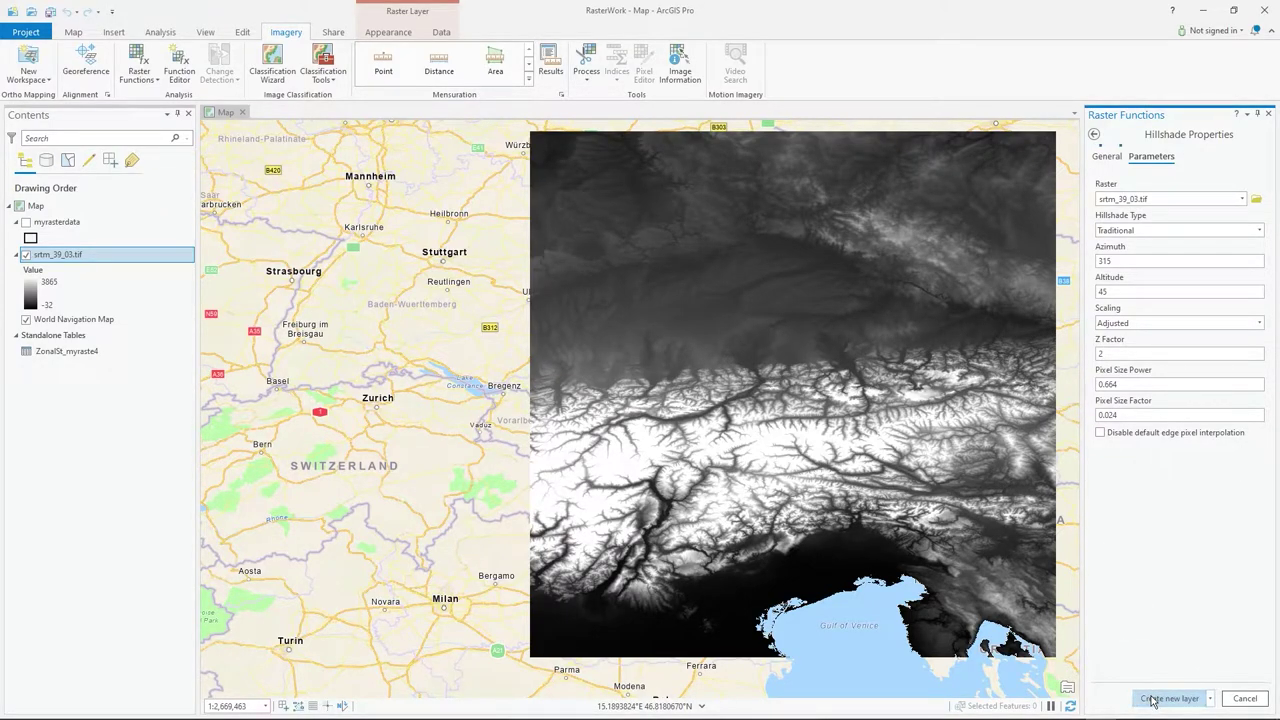
- Close the Raster Functions pane, hide srtm_39_03.tif, and select the hillshade layer
drag(890, 475, 838, 429)
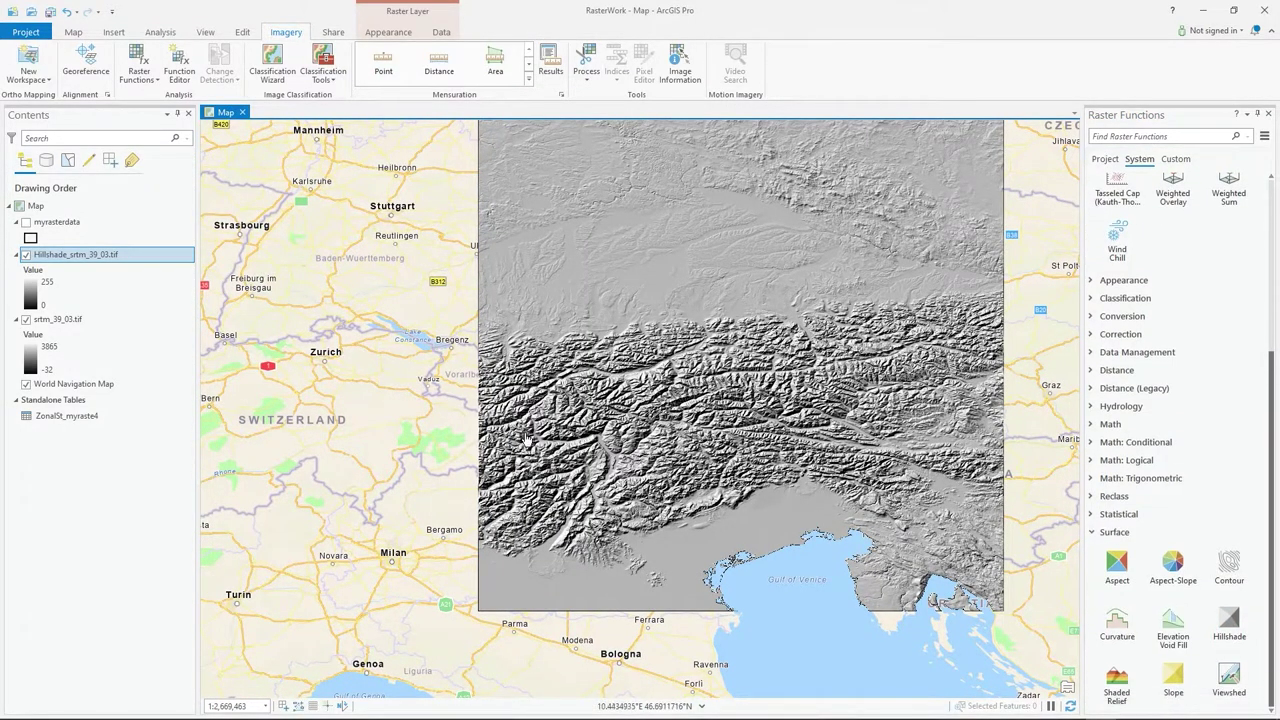
scroll(527, 440, up, 2)
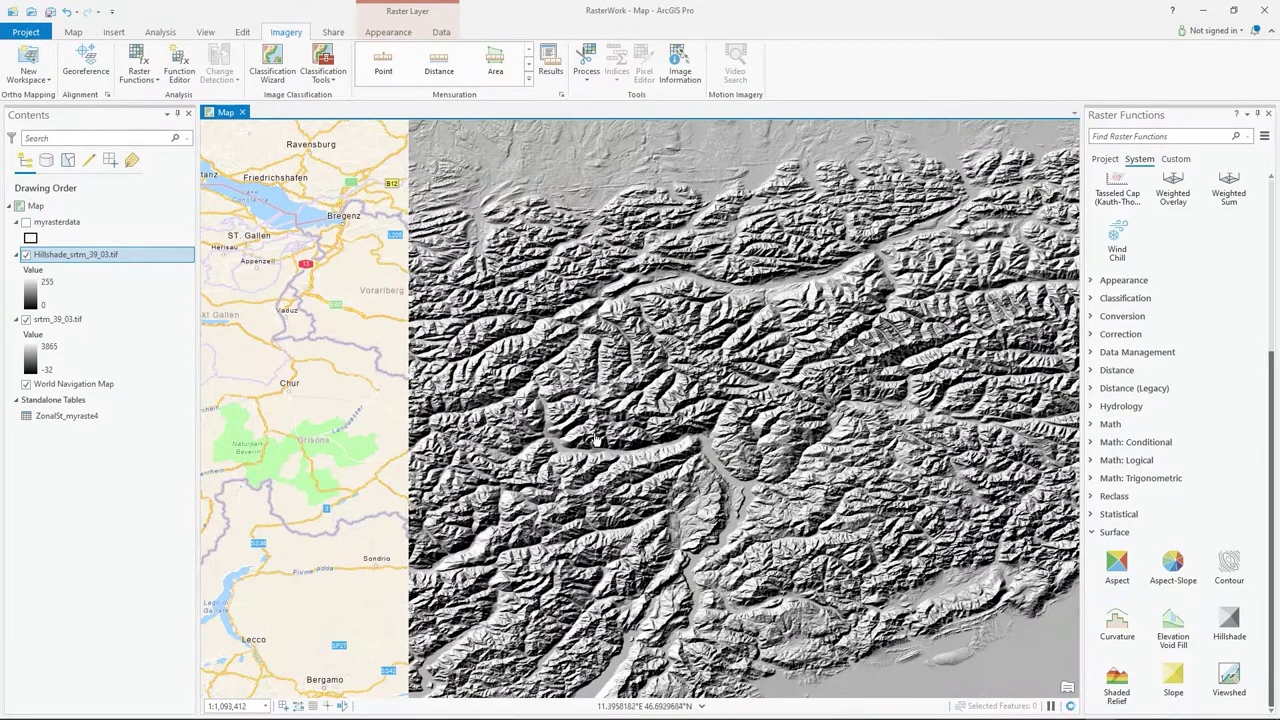
scroll(532, 416, down, 1)
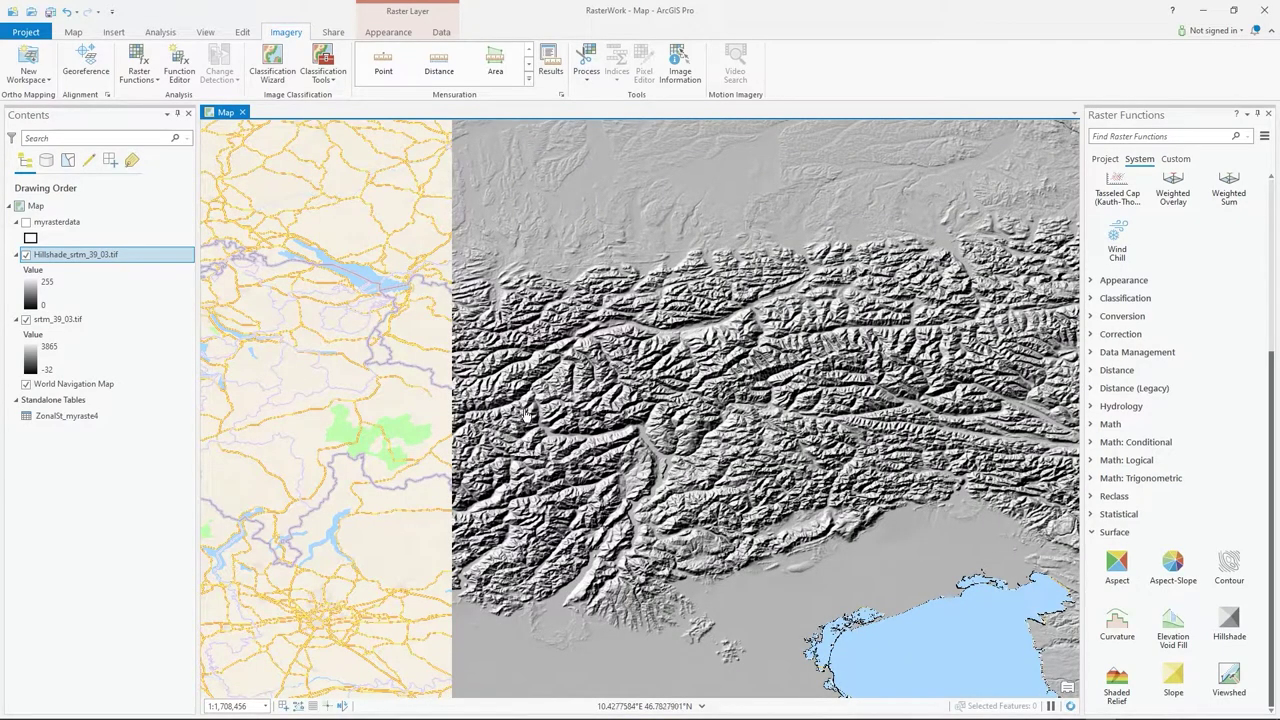
scroll(1094, 528, up, 3)
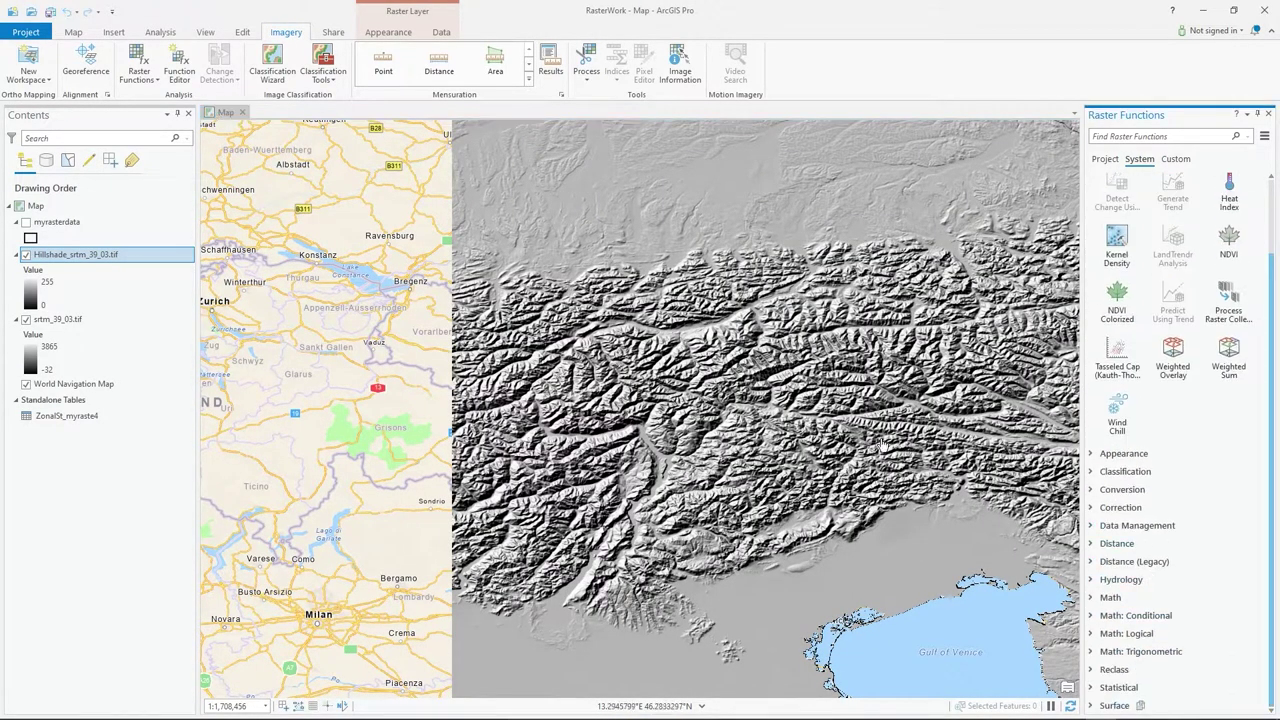
click(1269, 114)
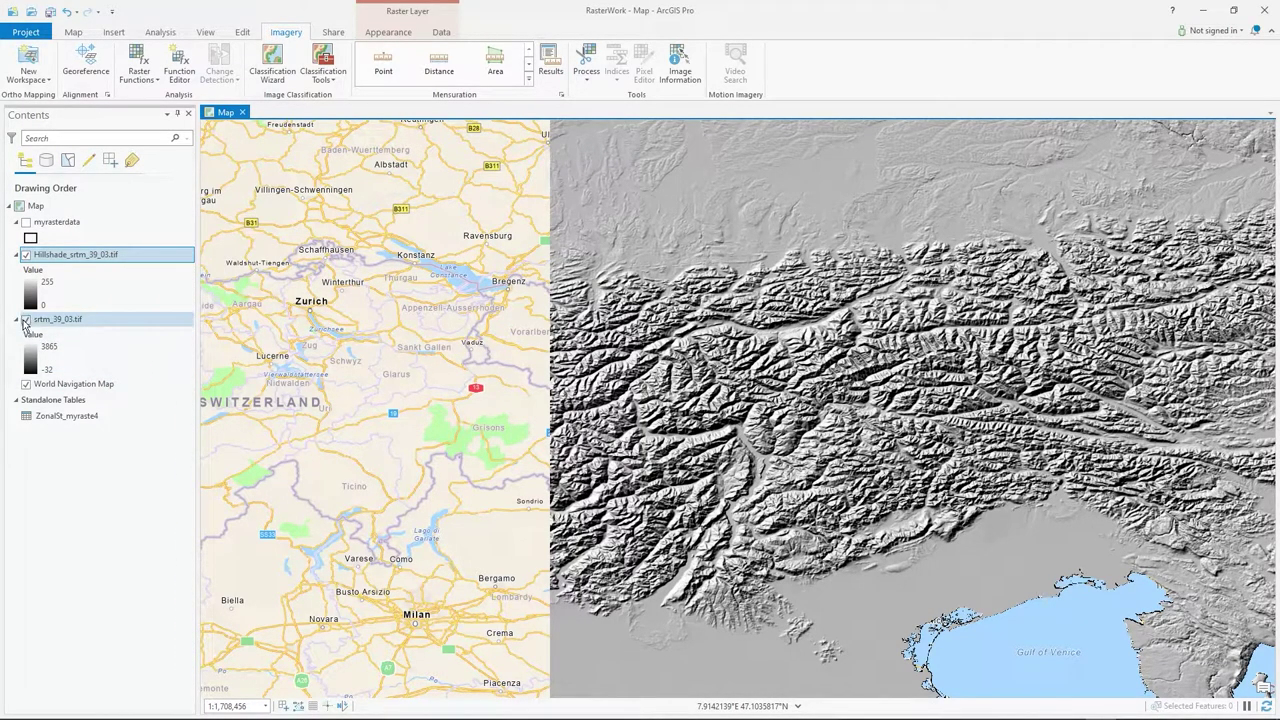
click(25, 319)
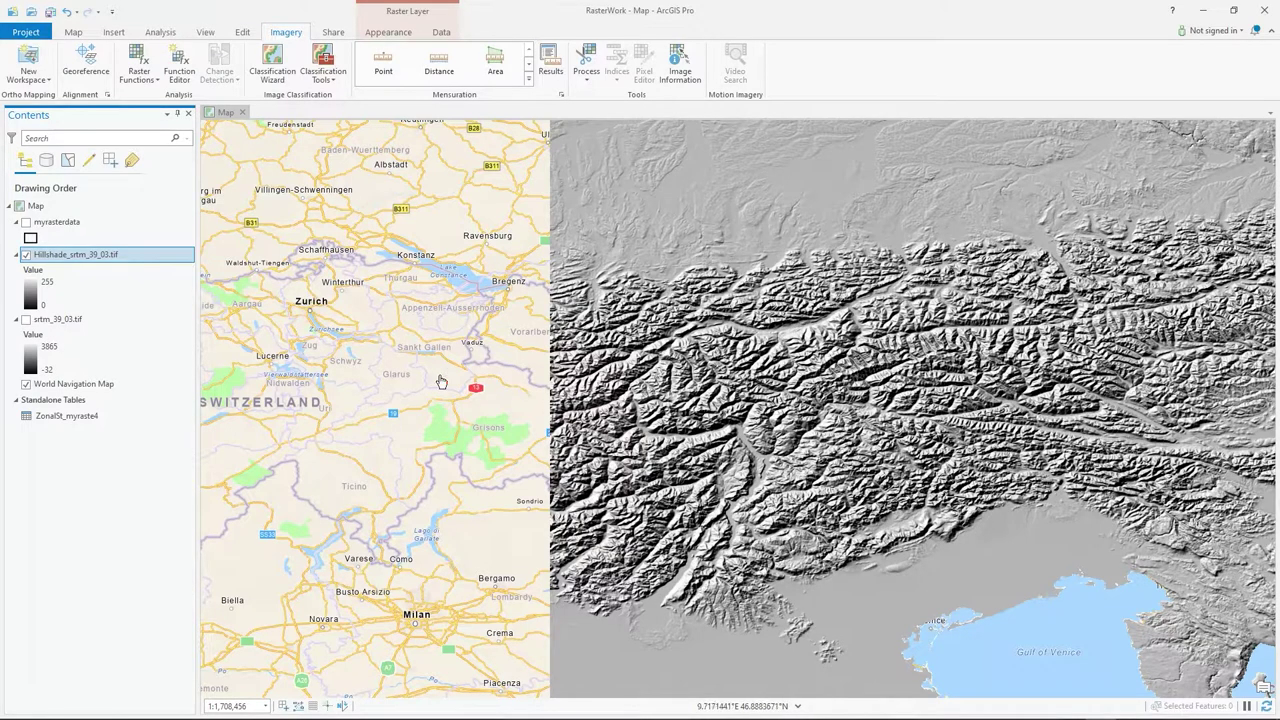
click(87, 259)
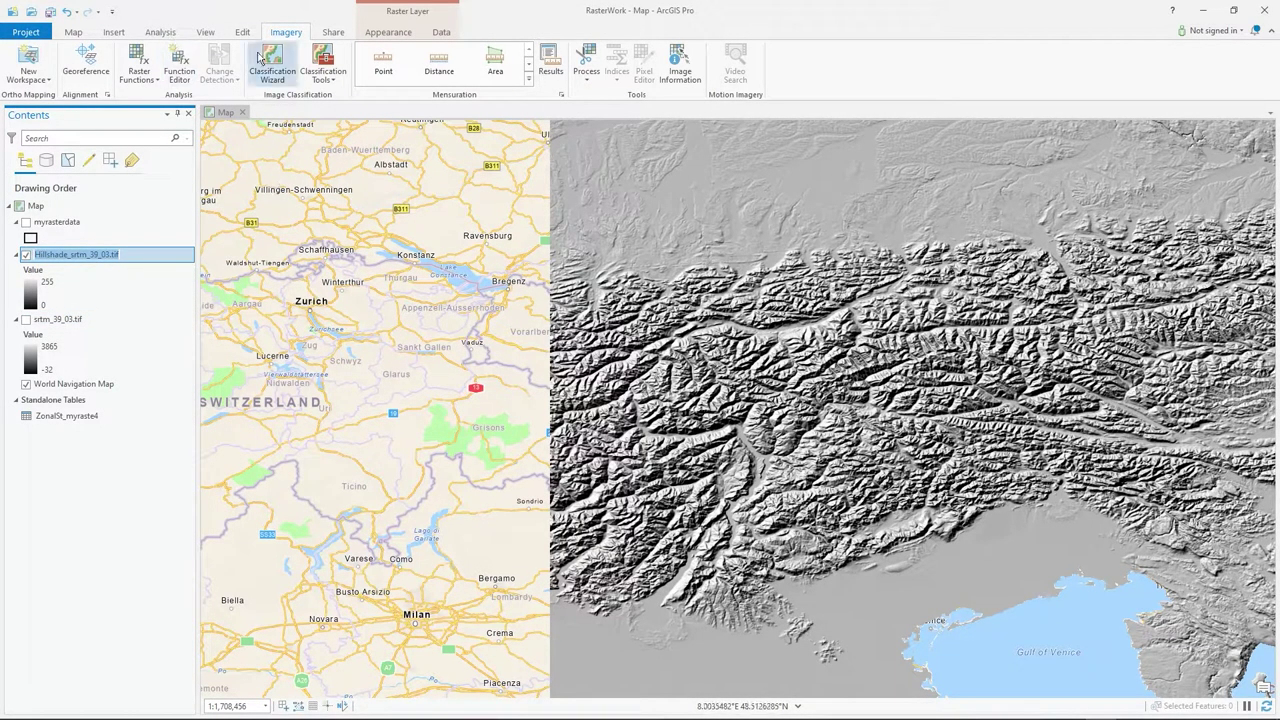
- Set the Hillshade_srtm_39_03.tif layer blend to Multiply on the Raster Layer Appearance tab
click(388, 32)
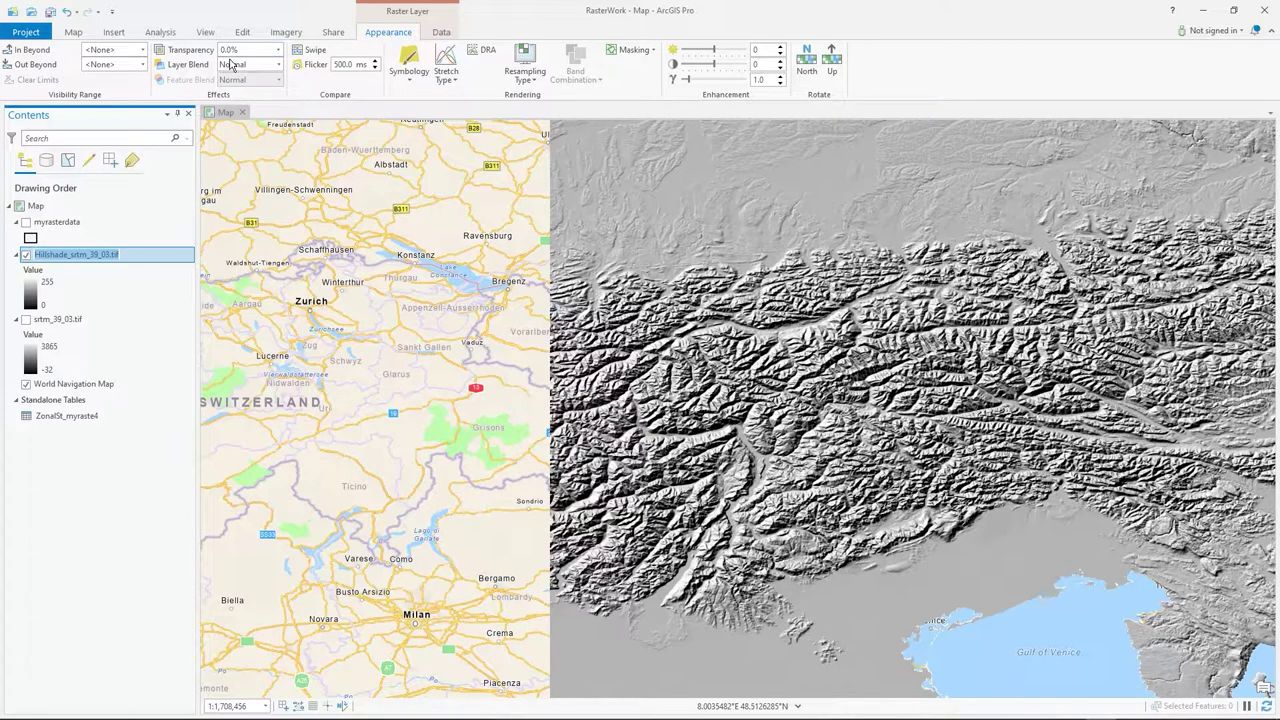
click(280, 65)
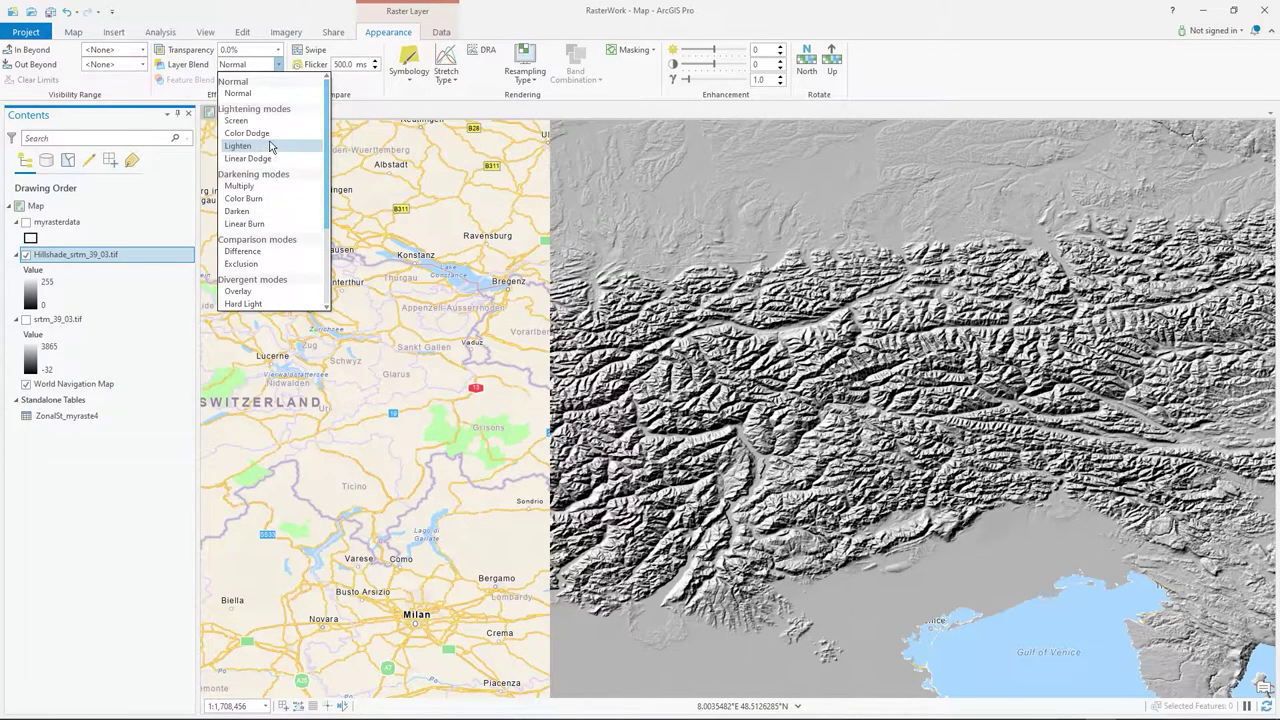
scroll(240, 205, down, 4)
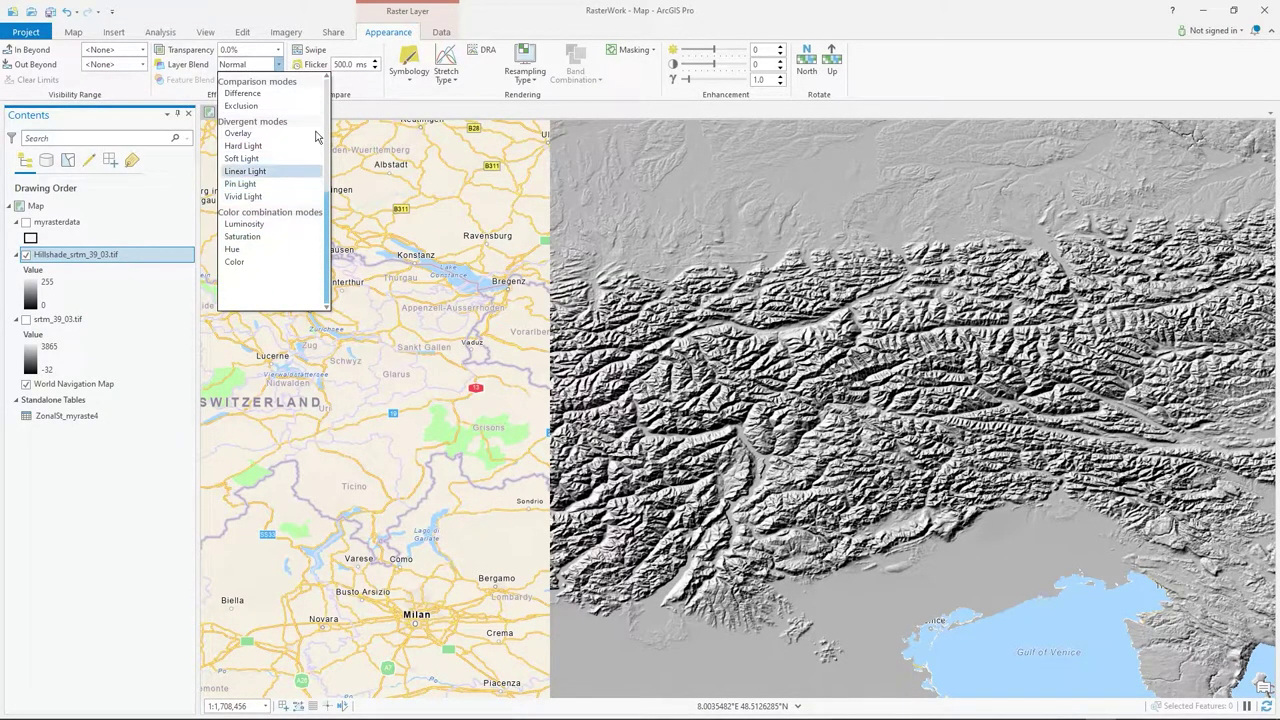
scroll(250, 208, up, 4)
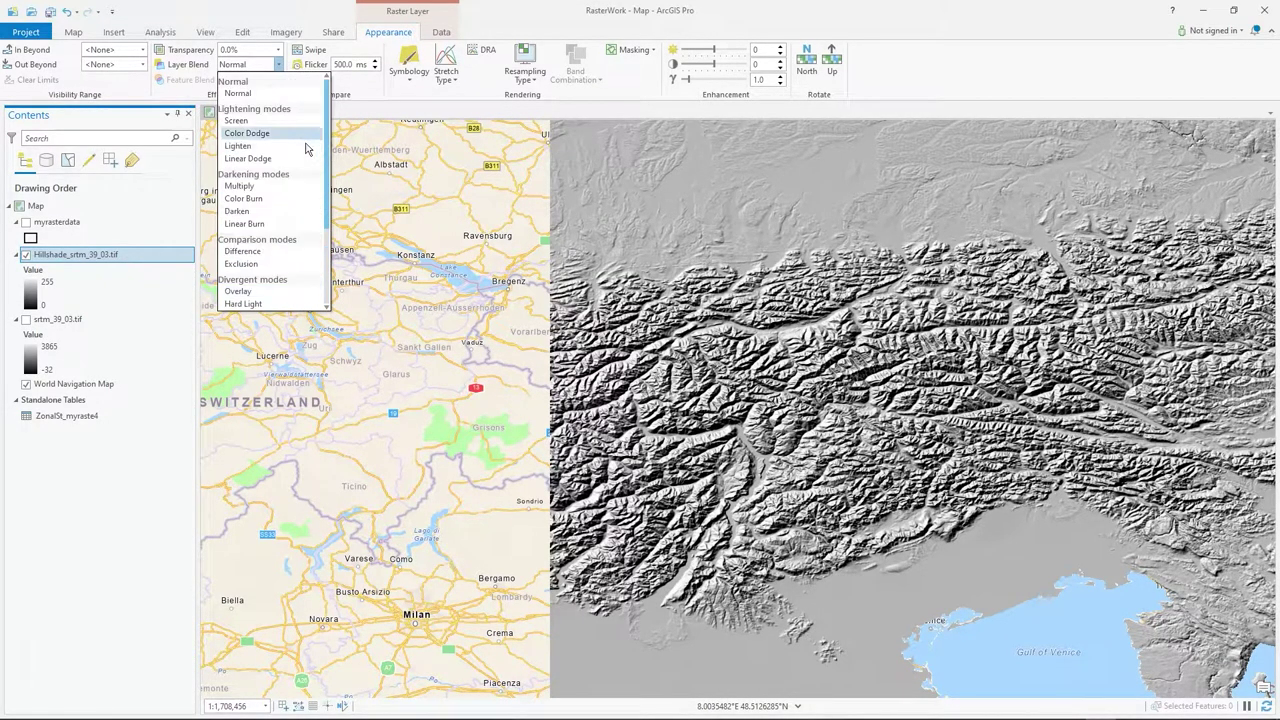
click(264, 191)
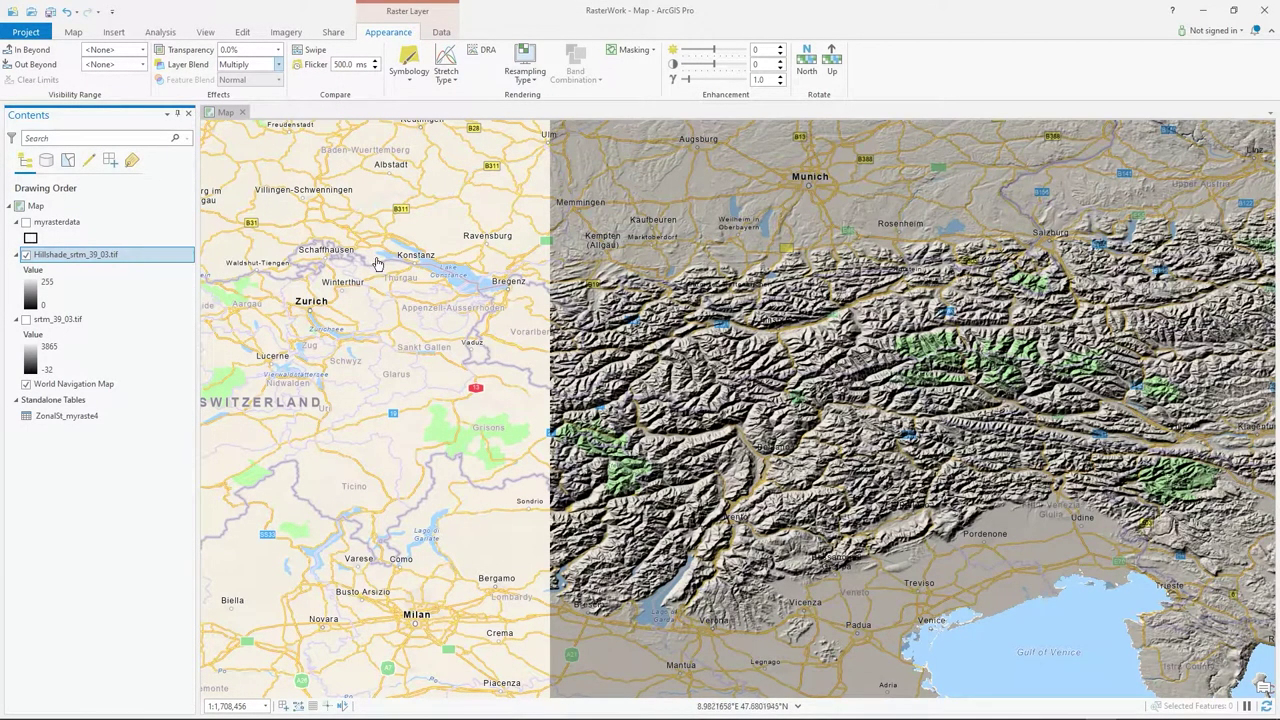
- Lower the hillshade's brightness to -9 and contrast to -19, keeping the Multiply blend
drag(690, 358, 594, 353)
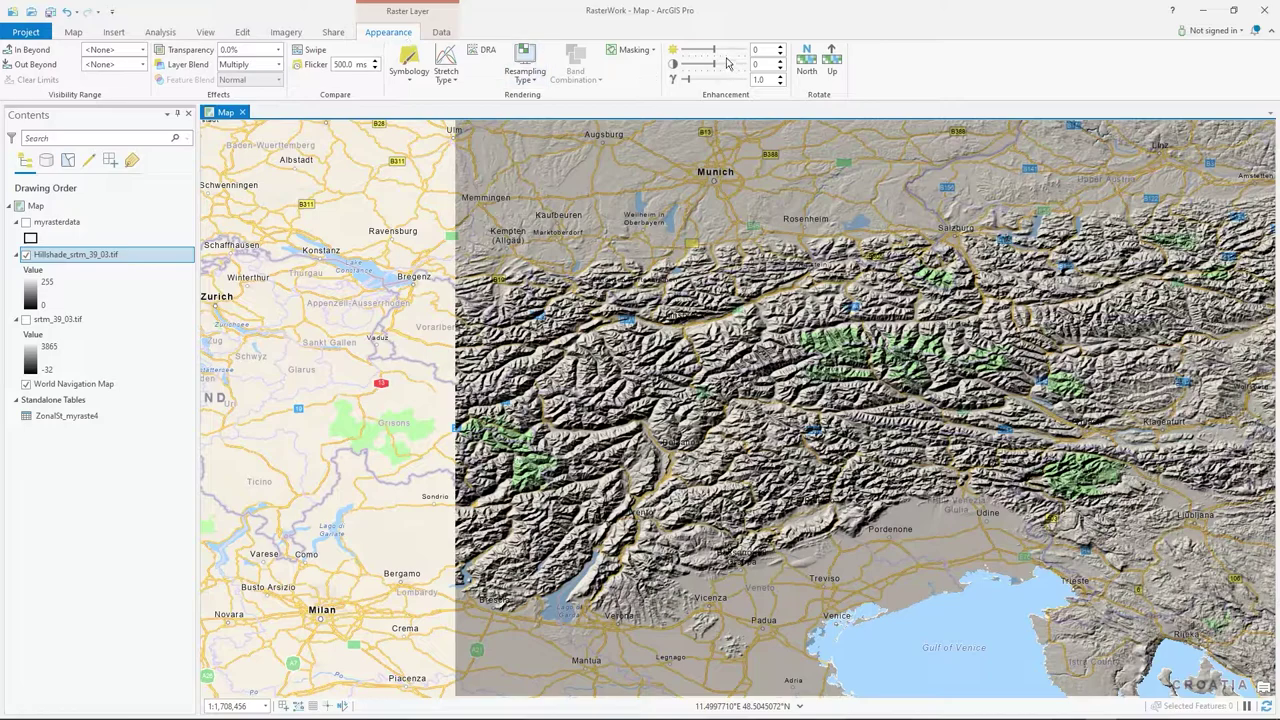
mouse_move(714, 51)
mouse_down()
mouse_move(726, 60)
mouse_move(708, 51)
mouse_move(710, 65)
mouse_move(692, 64)
mouse_move(708, 62)
mouse_up()
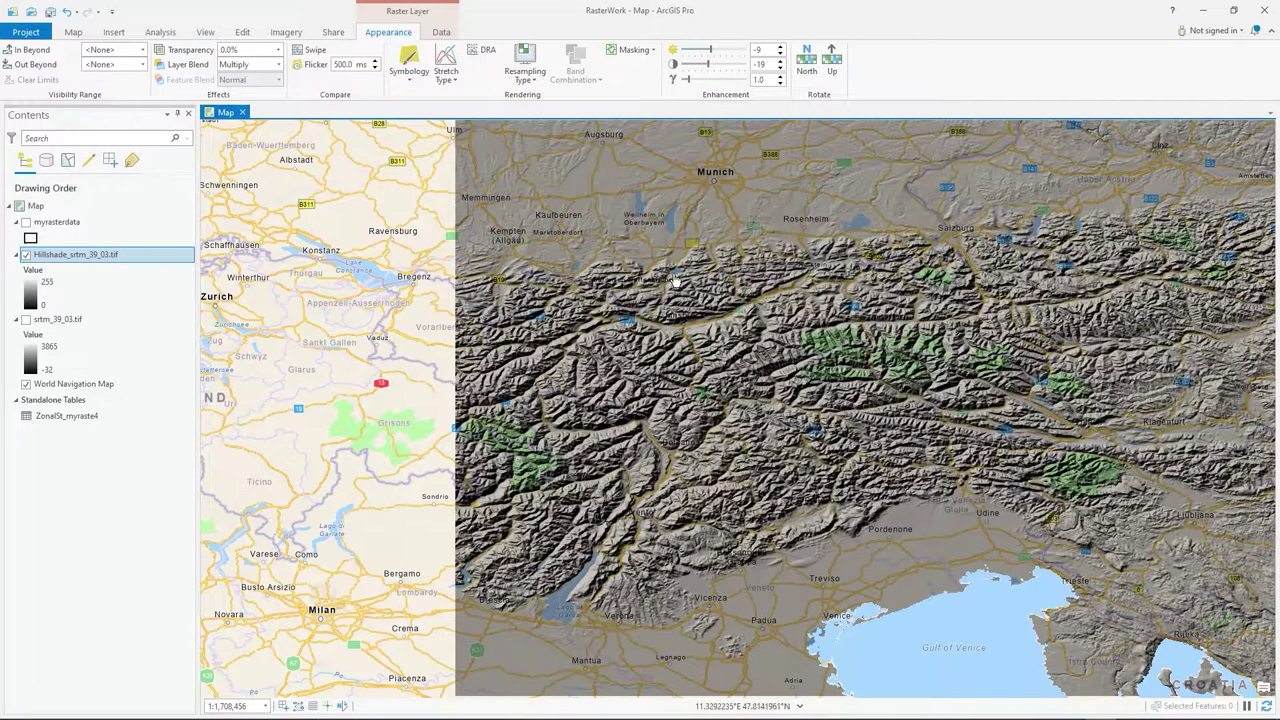
drag(684, 472, 748, 482)
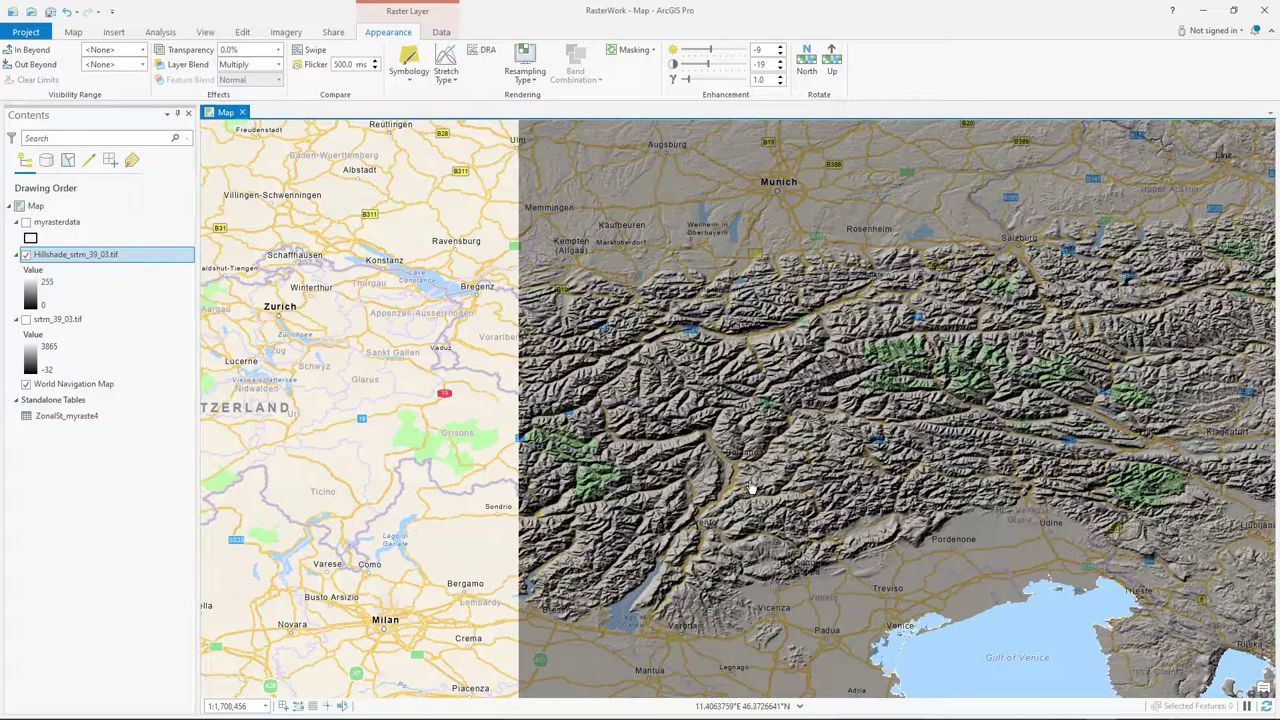
click(272, 66)
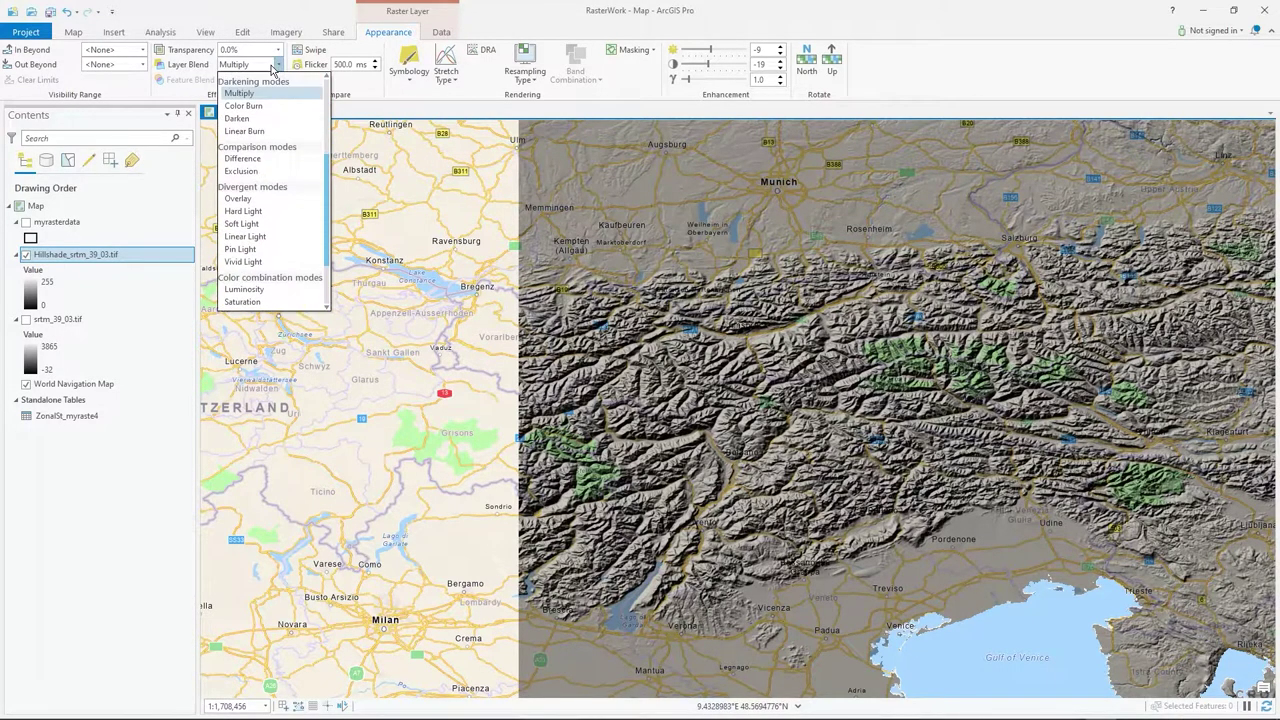
click(272, 66)
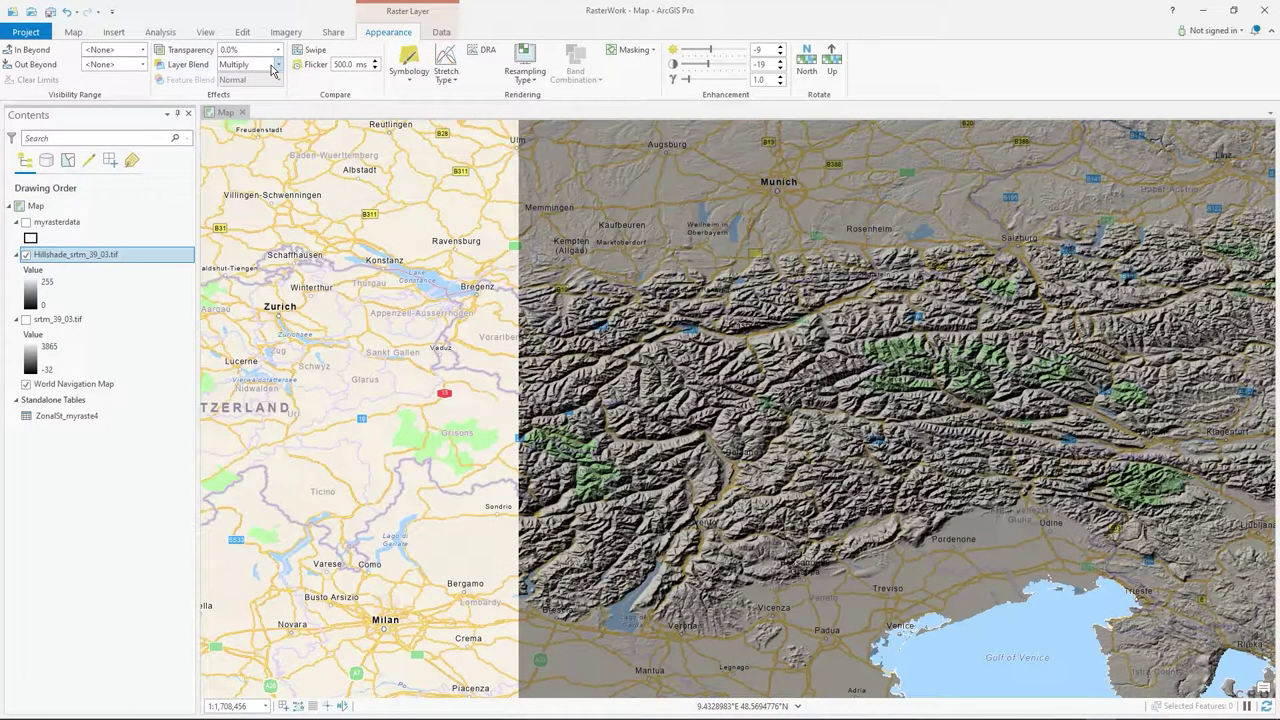